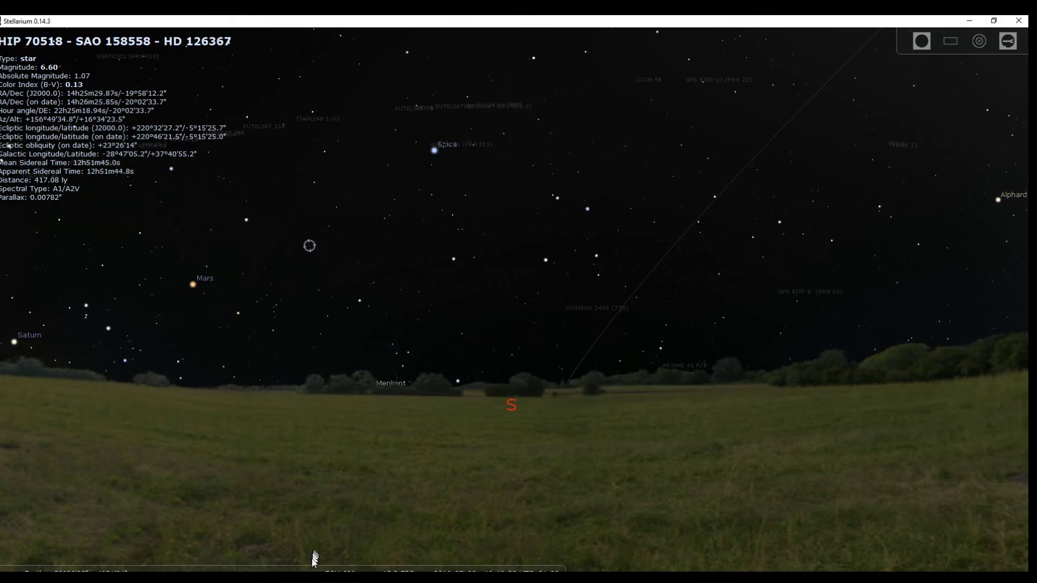
Add a new telescope controlled directly through a serial port and name it TS80mm
mouse_move(313, 566)
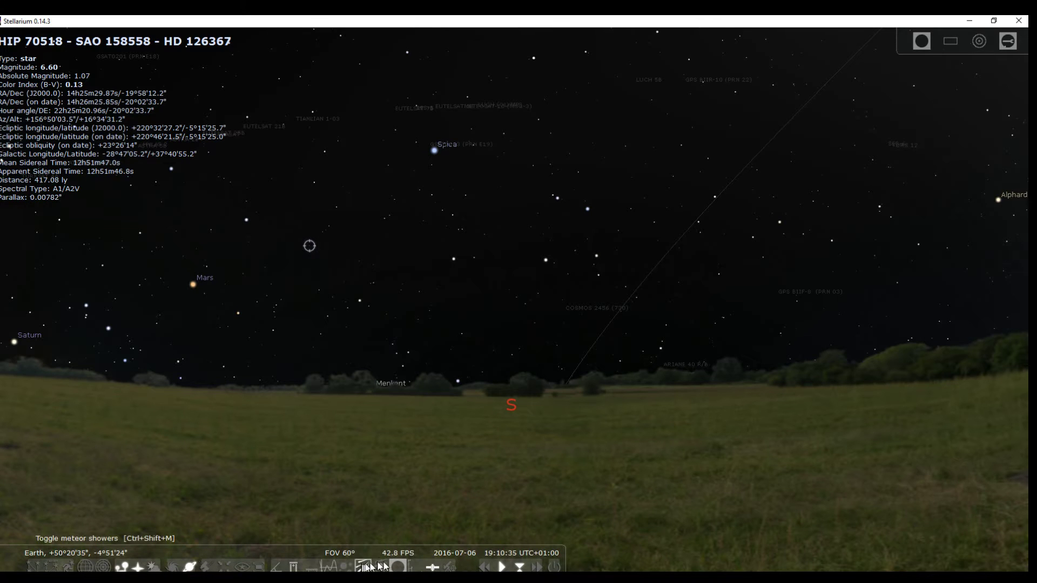
click(449, 567)
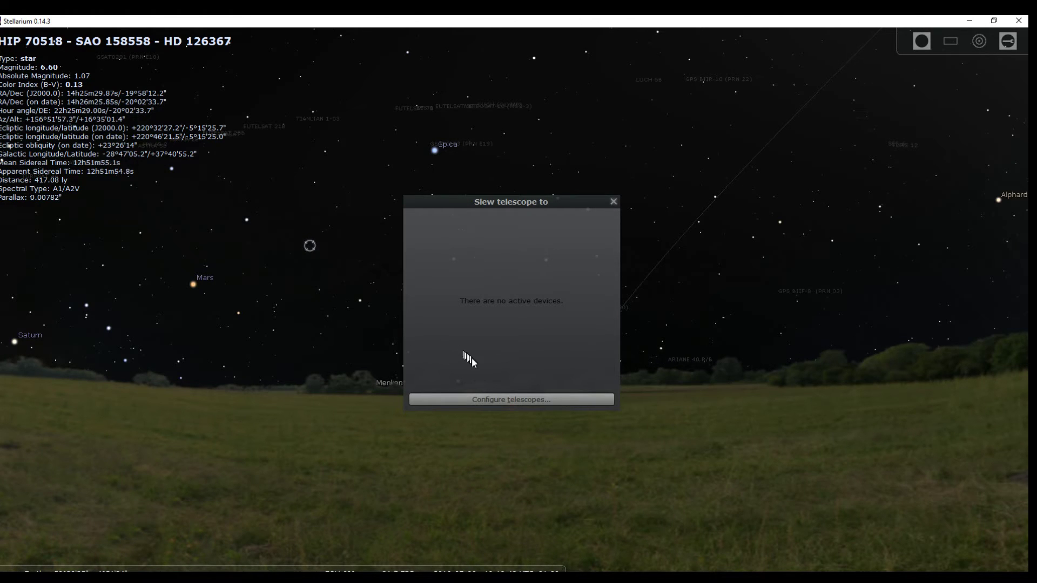
click(495, 397)
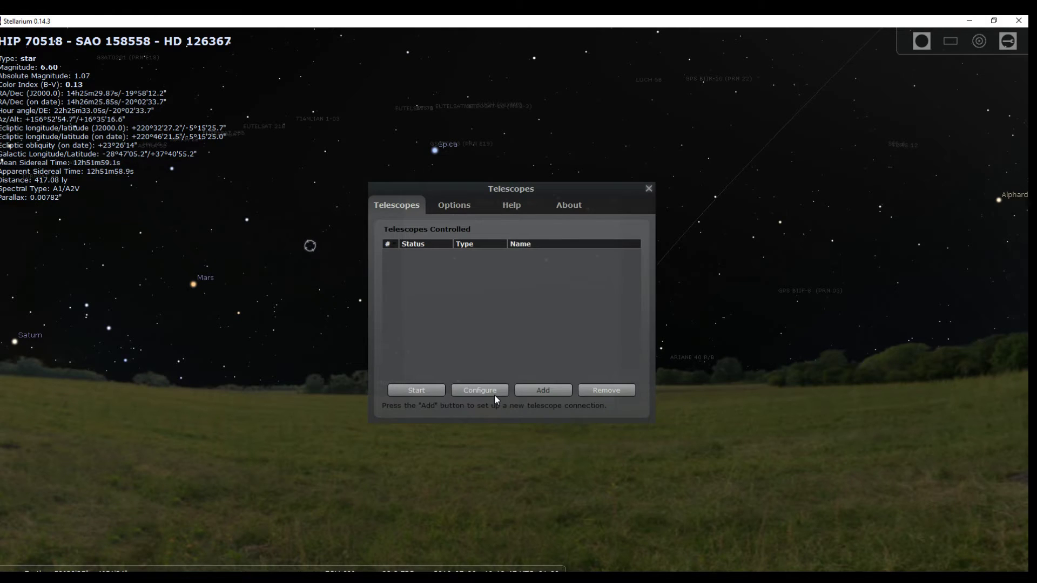
click(541, 389)
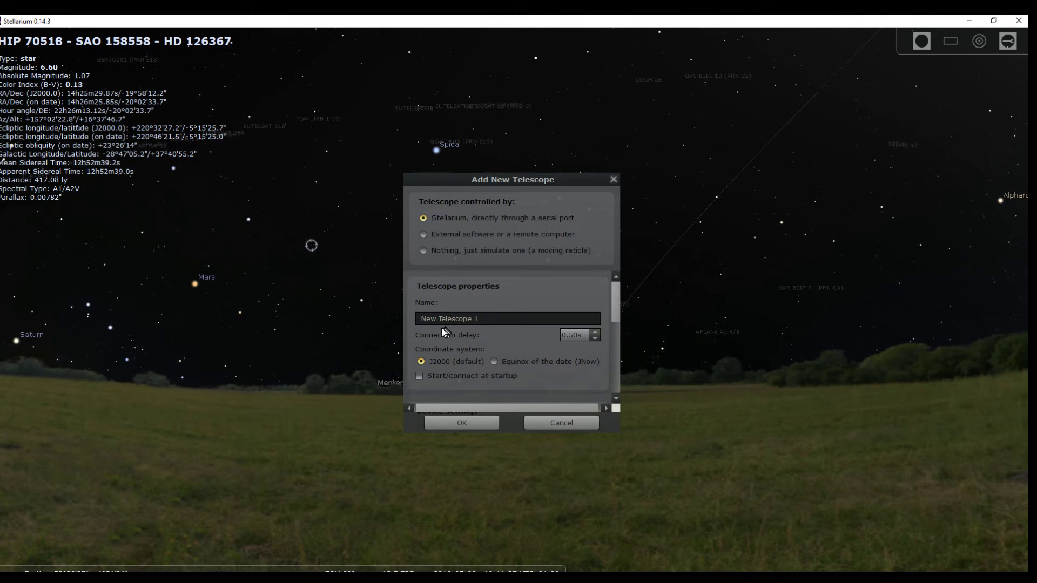
click(481, 320)
key(ctrl+BackSpace)
key(ctrl+BackSpace)
key(ctrl+BackSpace)
text(TS80mm)
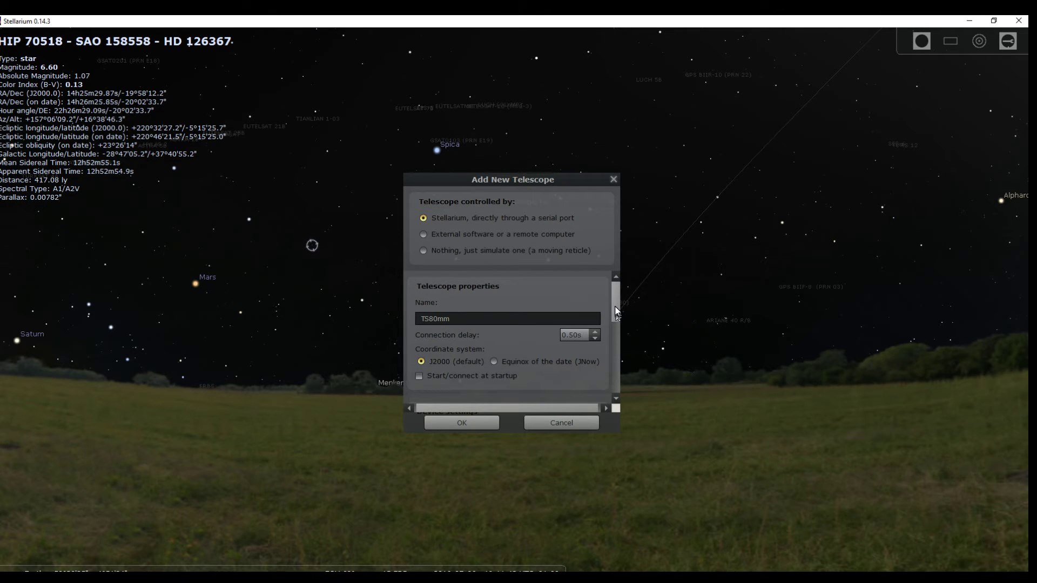
Set the new telescope's serial port to COM4 in its device settings
drag(615, 308, 616, 324)
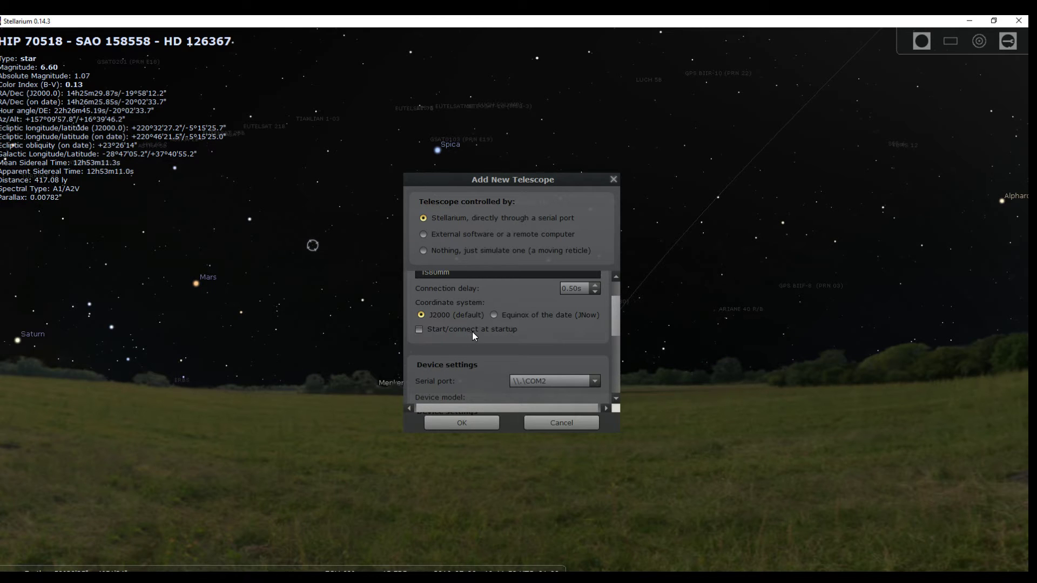
scroll(616, 321, down, 1)
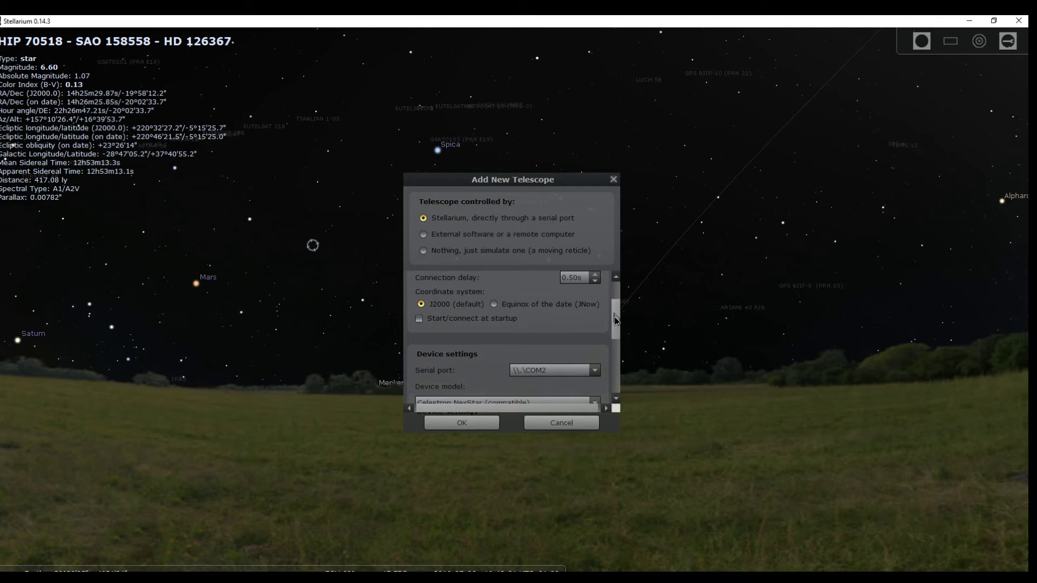
drag(616, 320, 617, 336)
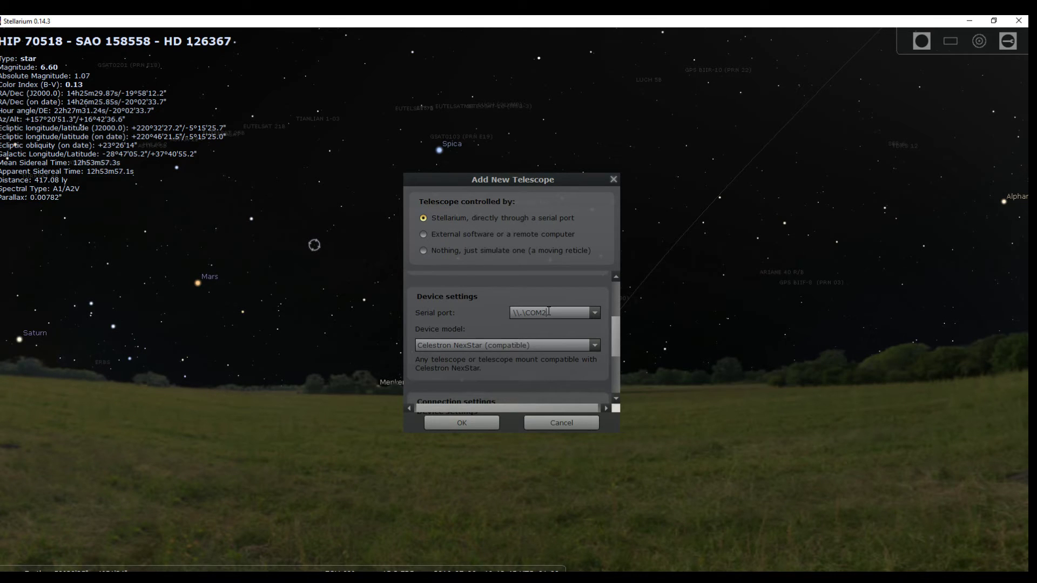
key(BackSpace)
text(4)
key(Left)
key(BackSpace)
key(BackSpace)
key(BackSpace)
key(BackSpace)
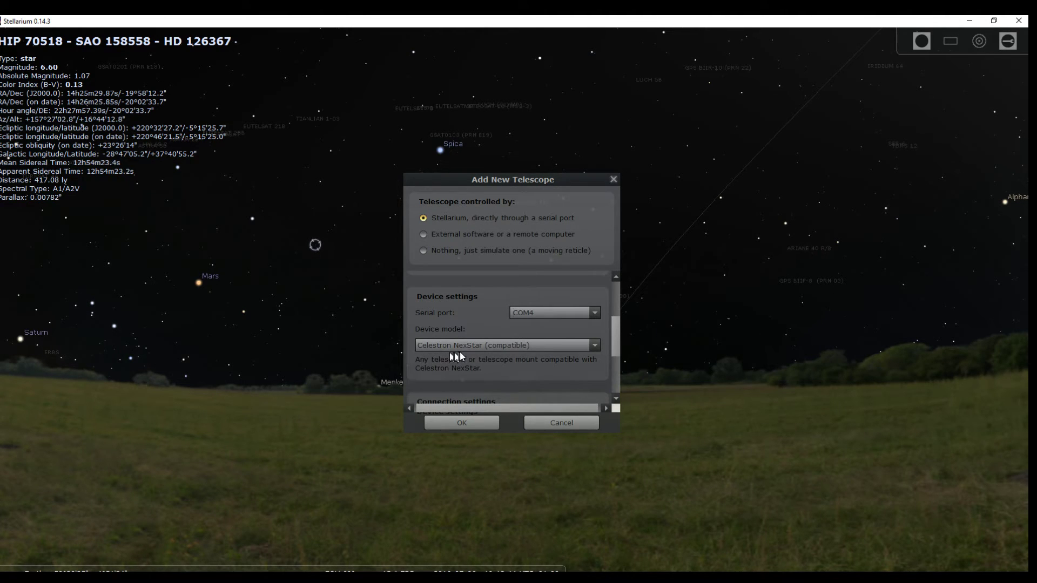
Choose Sky-Watcher SynScan (version 3 or later) as the device model and save the new telescope
click(593, 345)
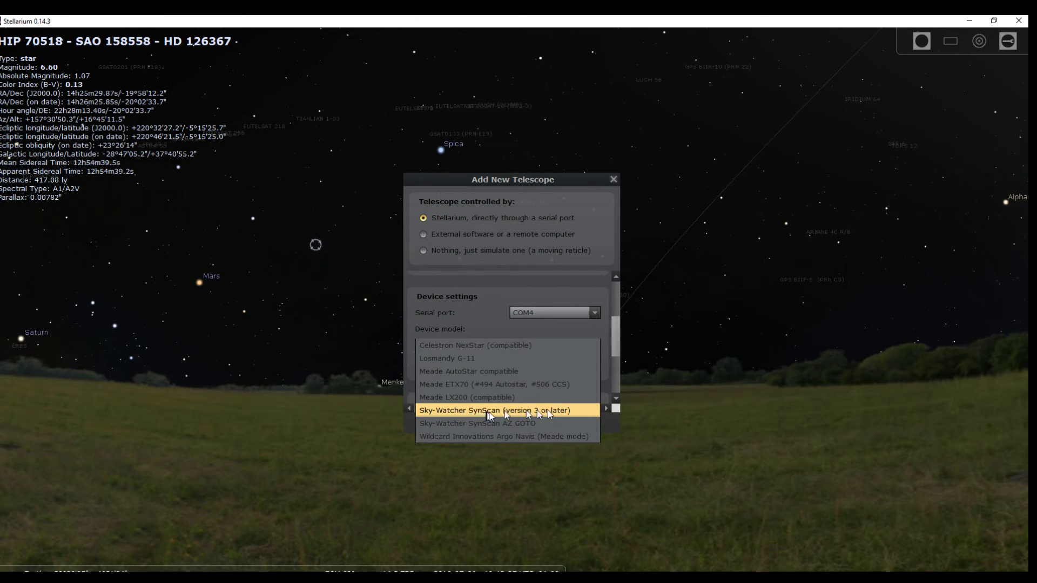
click(541, 410)
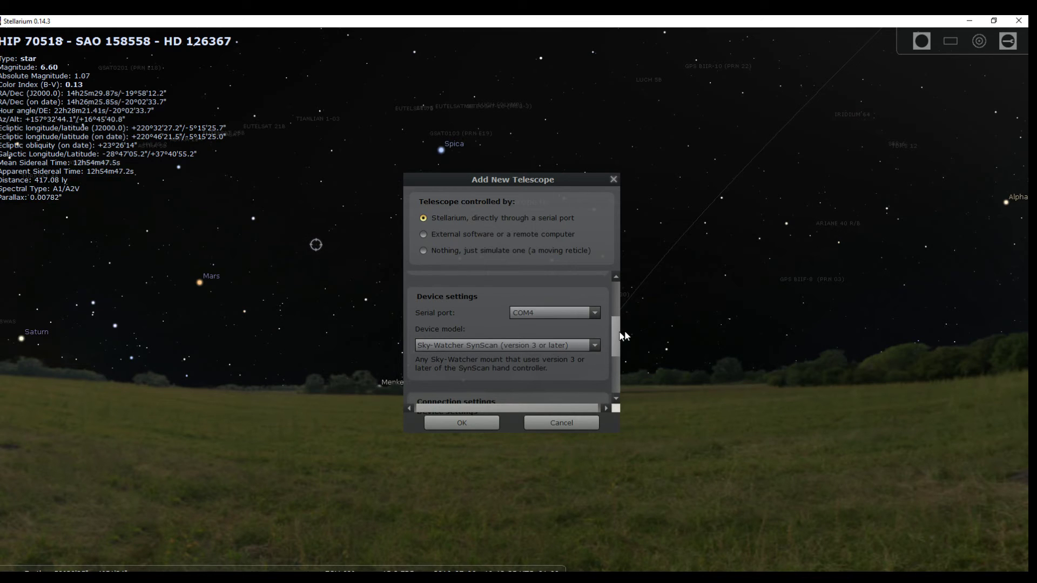
drag(619, 336, 619, 381)
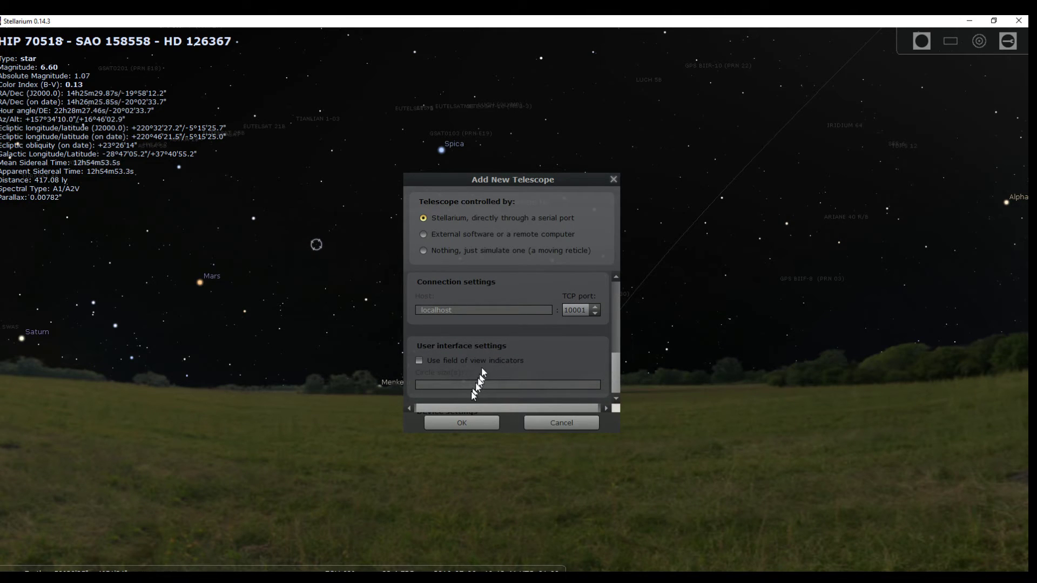
click(460, 421)
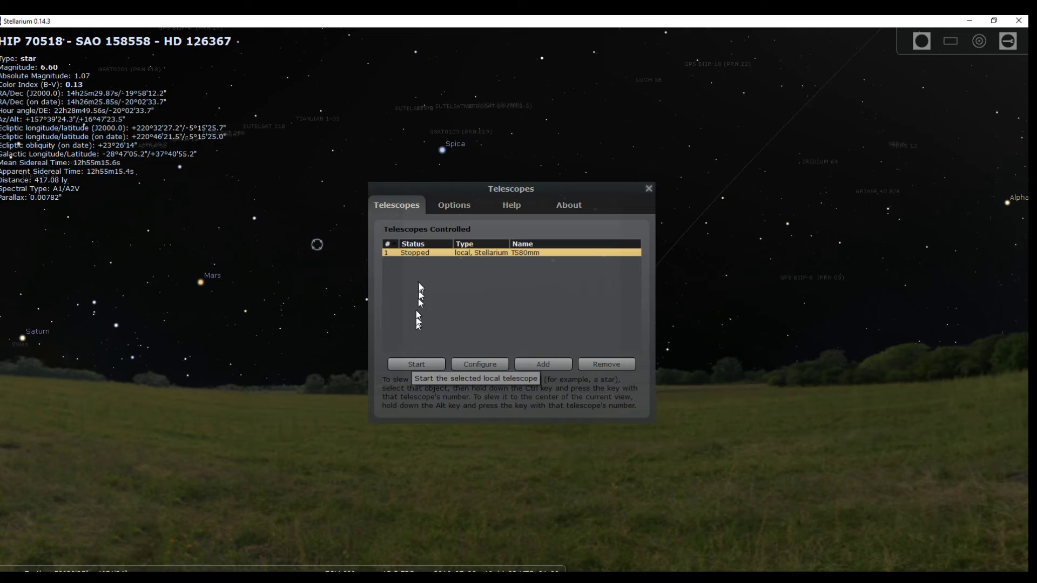
Start the connection to the TS80mm telescope and close the telescope settings
click(409, 362)
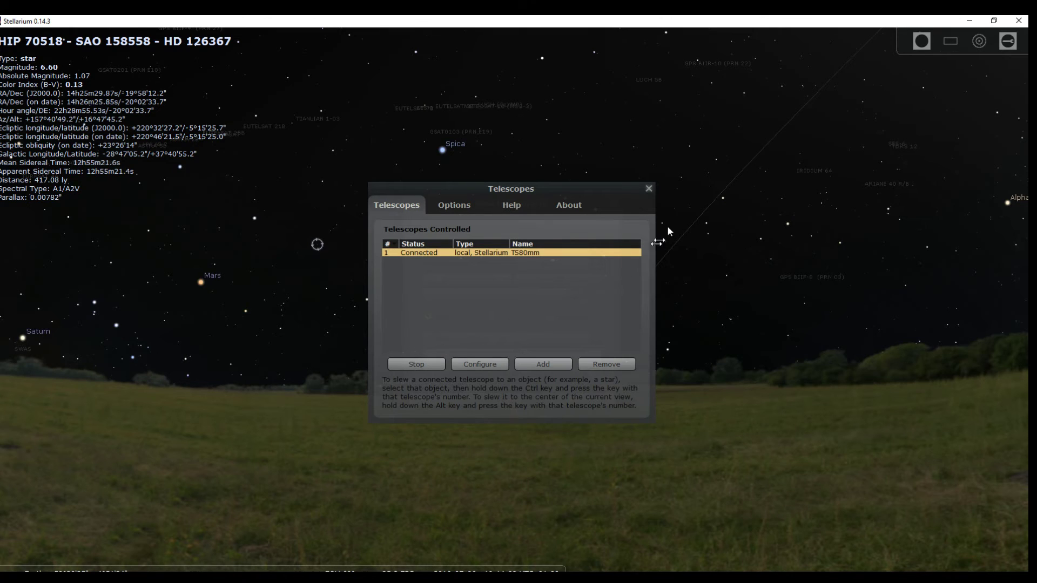
click(648, 189)
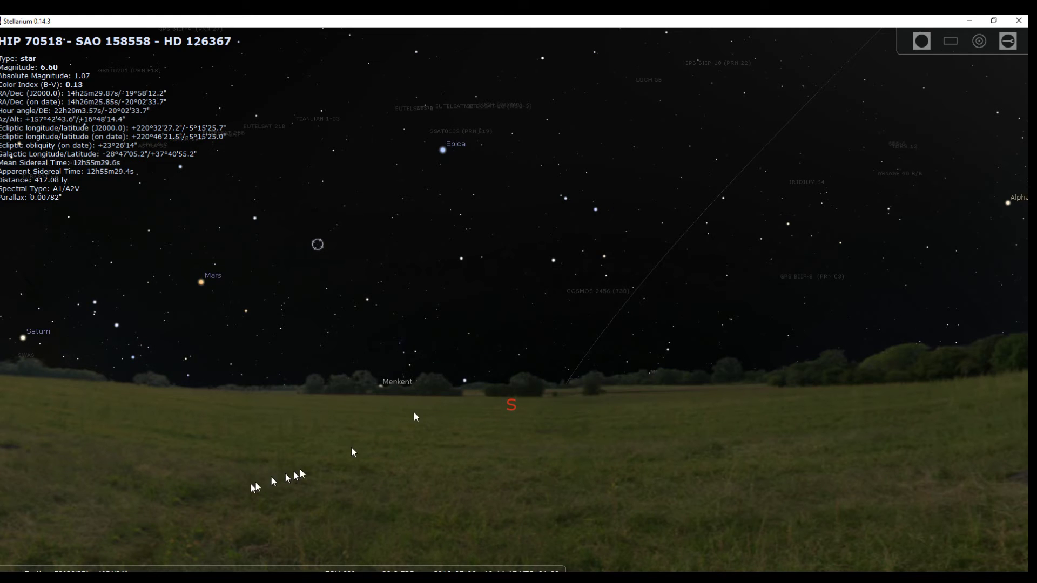
mouse_move(5, 495)
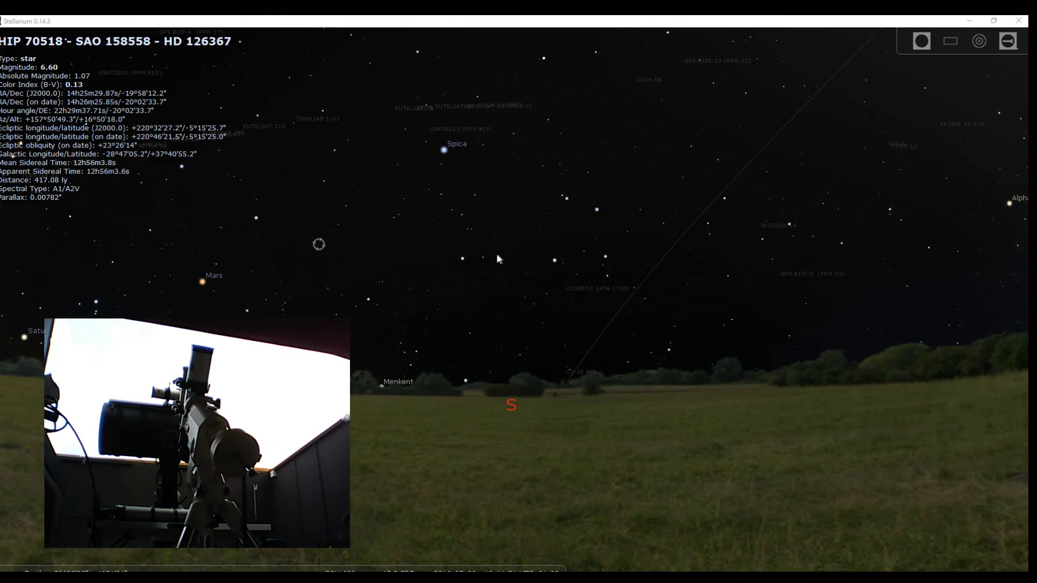
Locate the TS80mm telescope's reticle near Polaris in the northern sky
drag(496, 255, 864, 262)
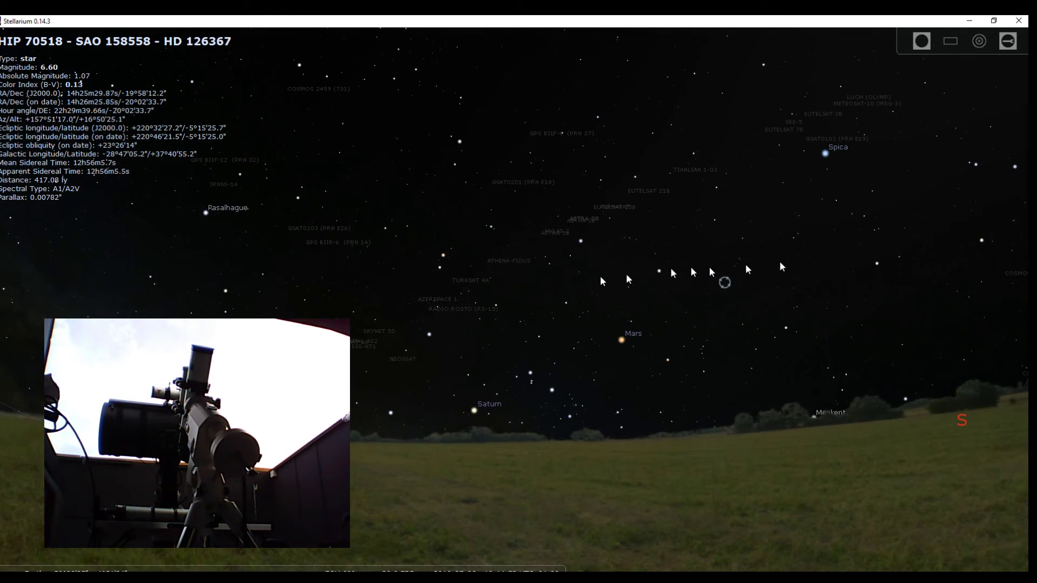
drag(467, 283, 940, 274)
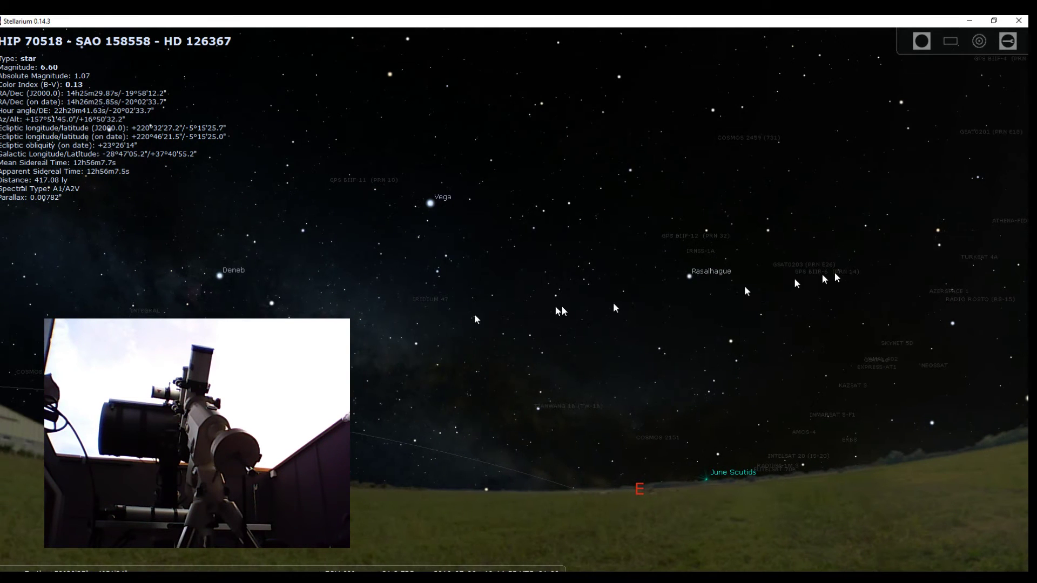
drag(422, 302, 916, 297)
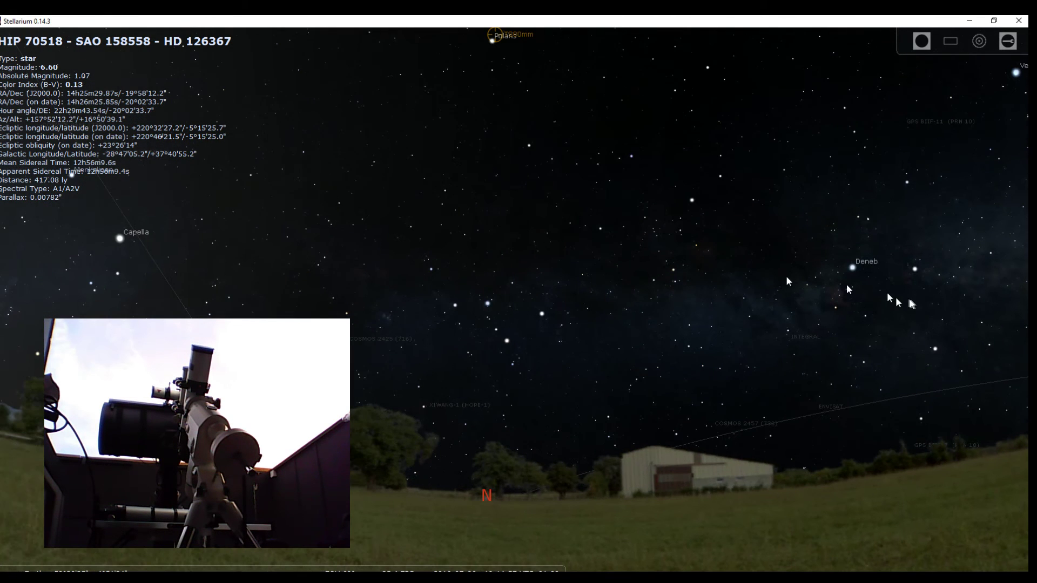
drag(616, 185, 623, 237)
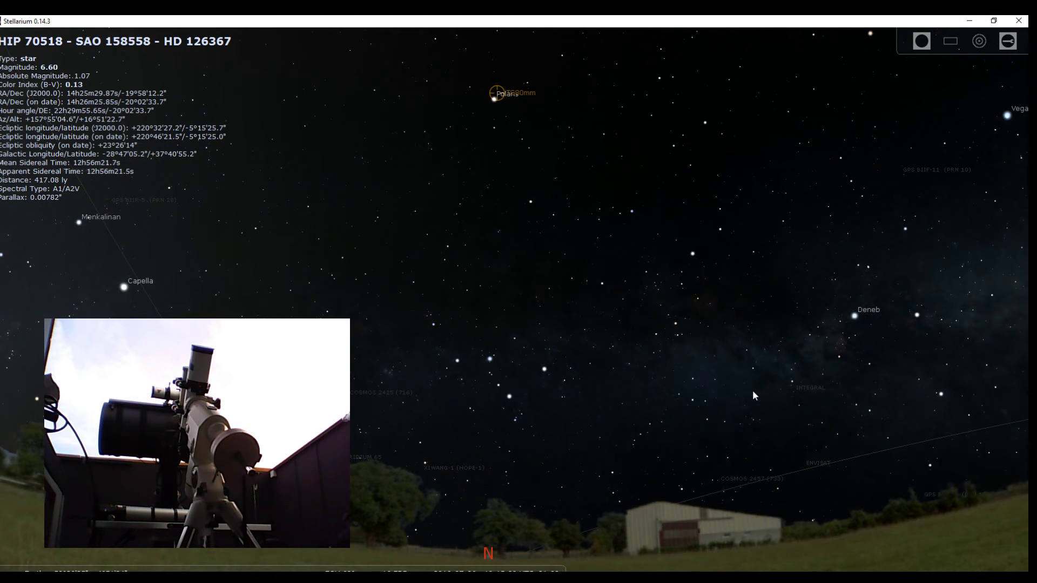
Select Jupiter in the southwestern sky and slew the TS80mm telescope to it
drag(755, 396, 367, 383)
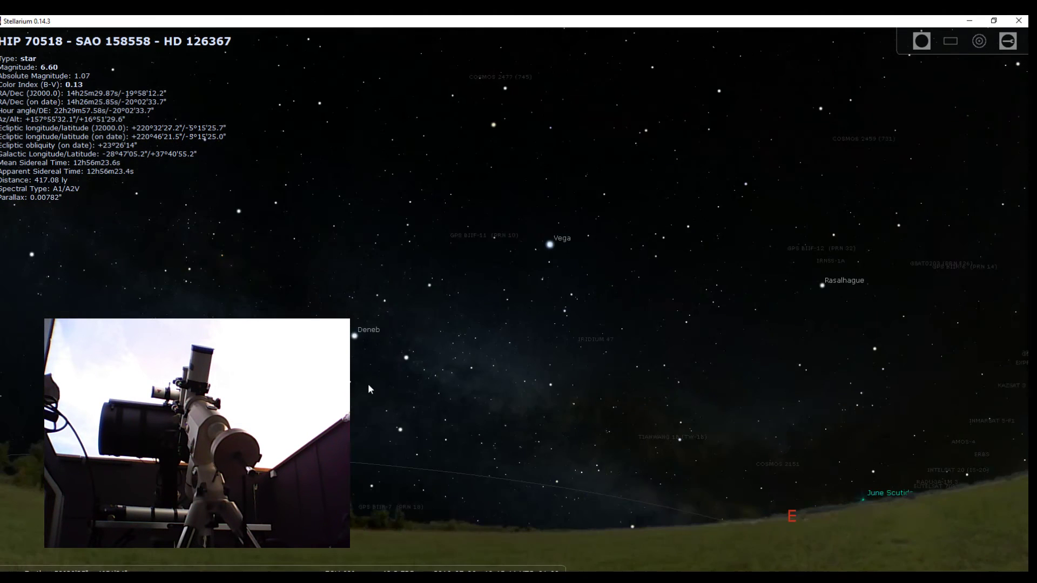
drag(855, 372, 190, 380)
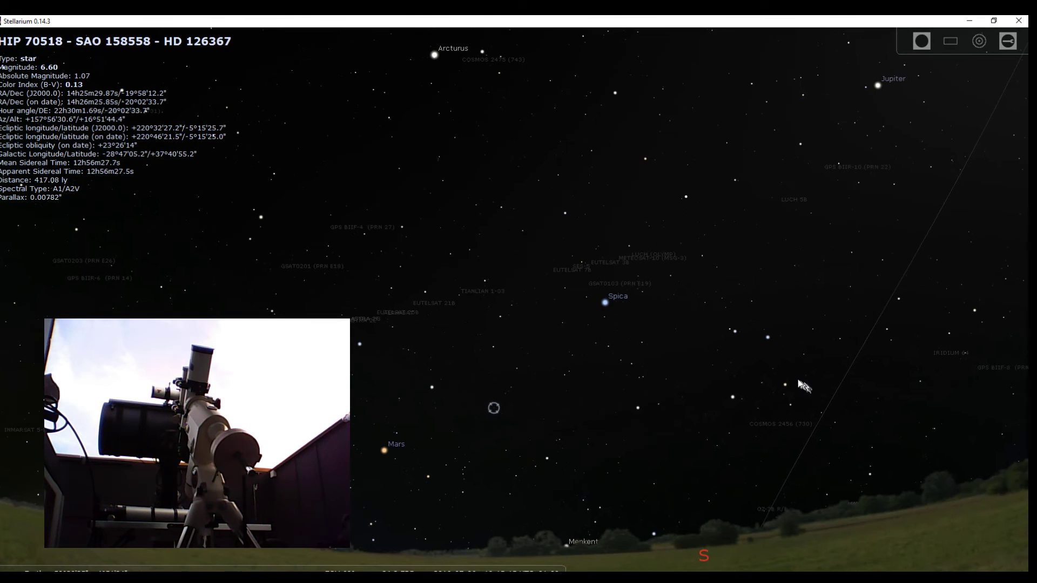
drag(787, 371, 432, 429)
drag(505, 324, 436, 369)
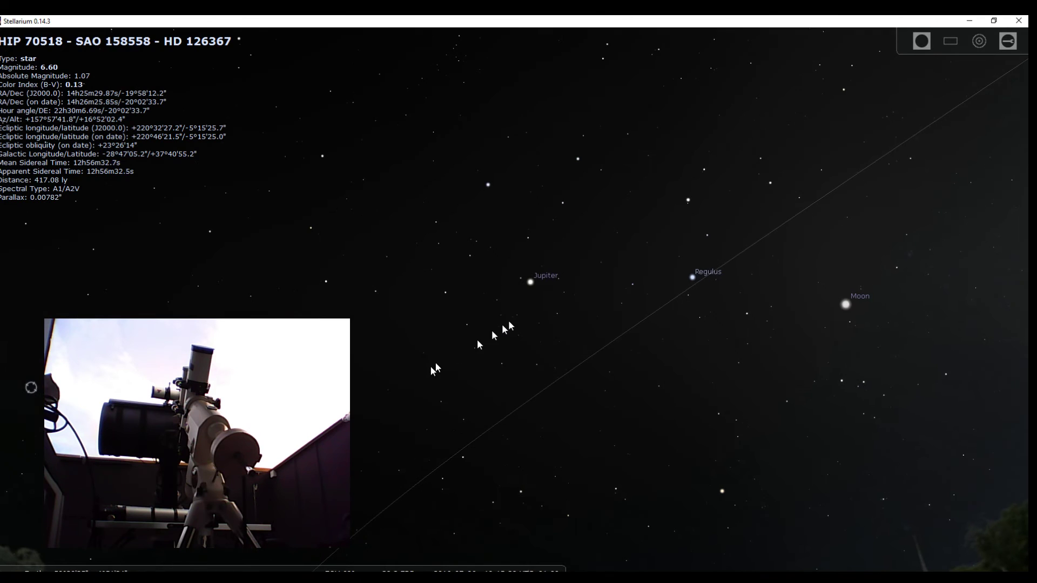
click(530, 284)
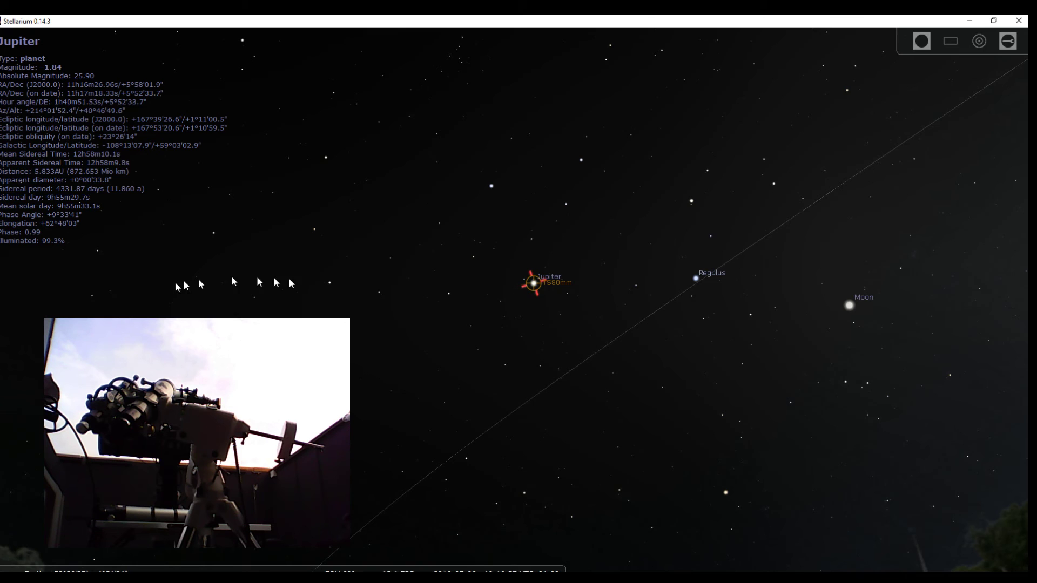
Search for the object m51 and slew the TS80mm telescope to it
mouse_move(10, 419)
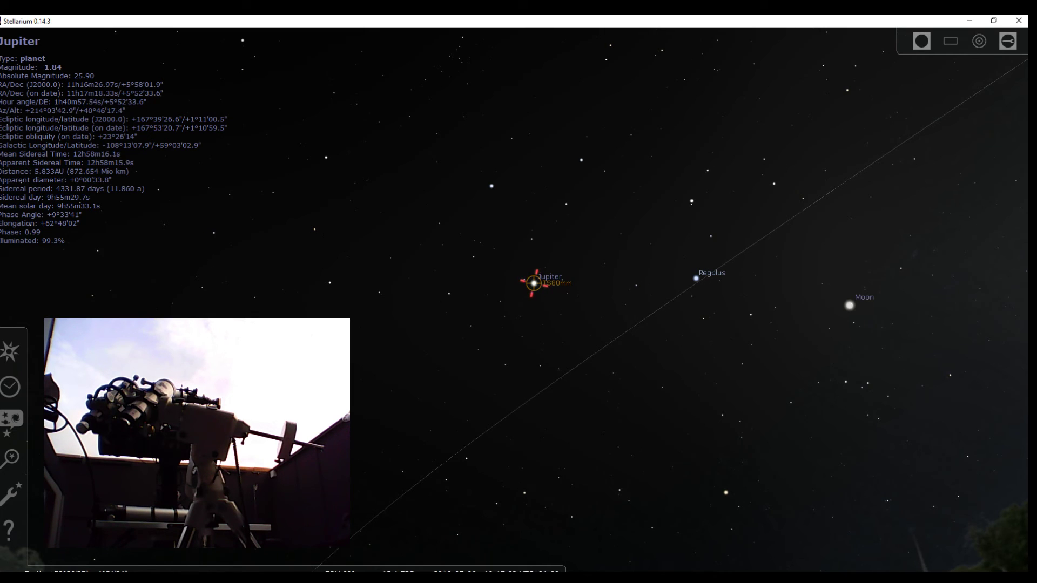
mouse_move(1, 395)
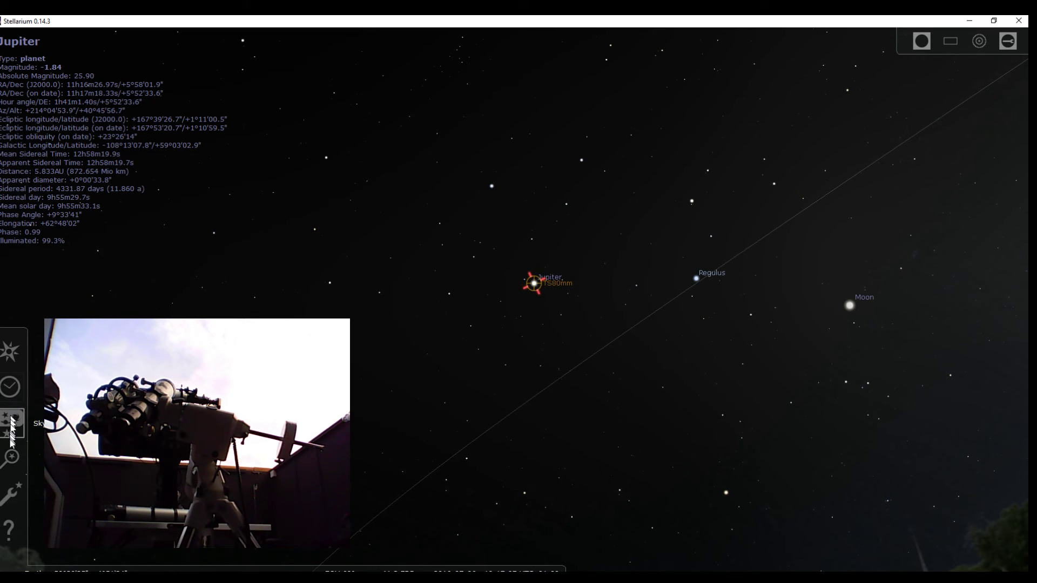
click(11, 460)
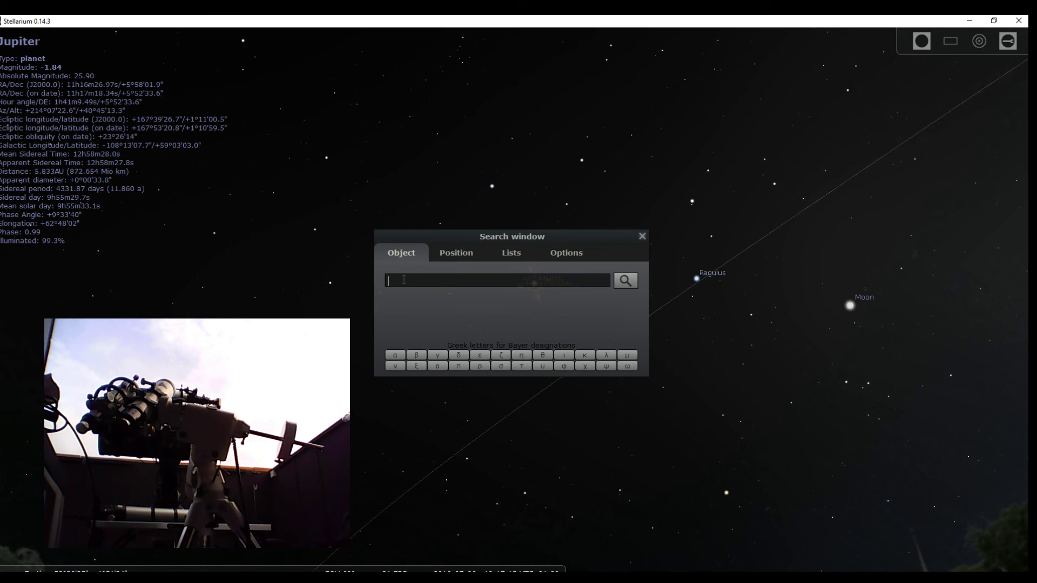
text(m51)
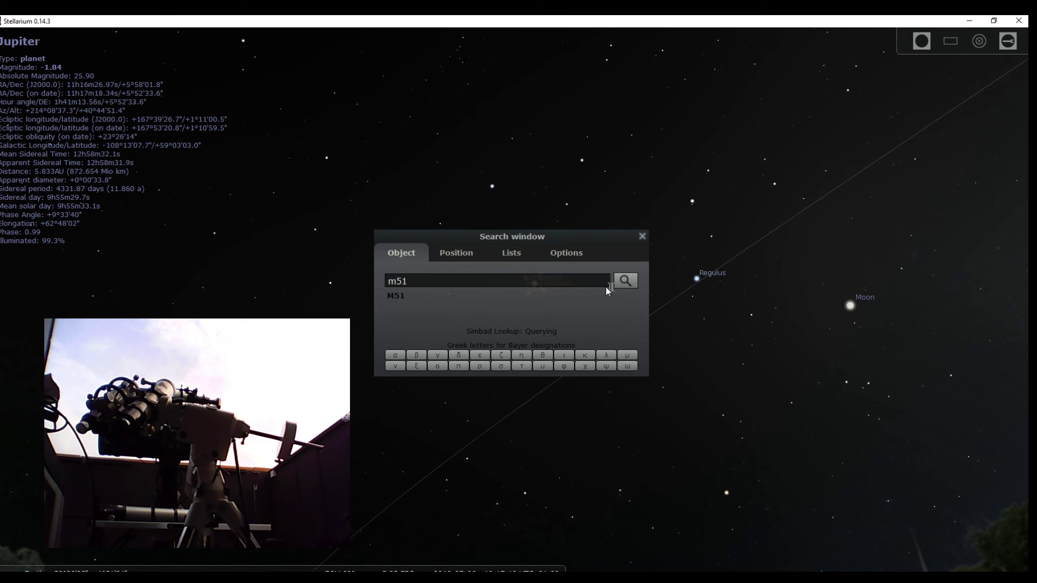
click(625, 282)
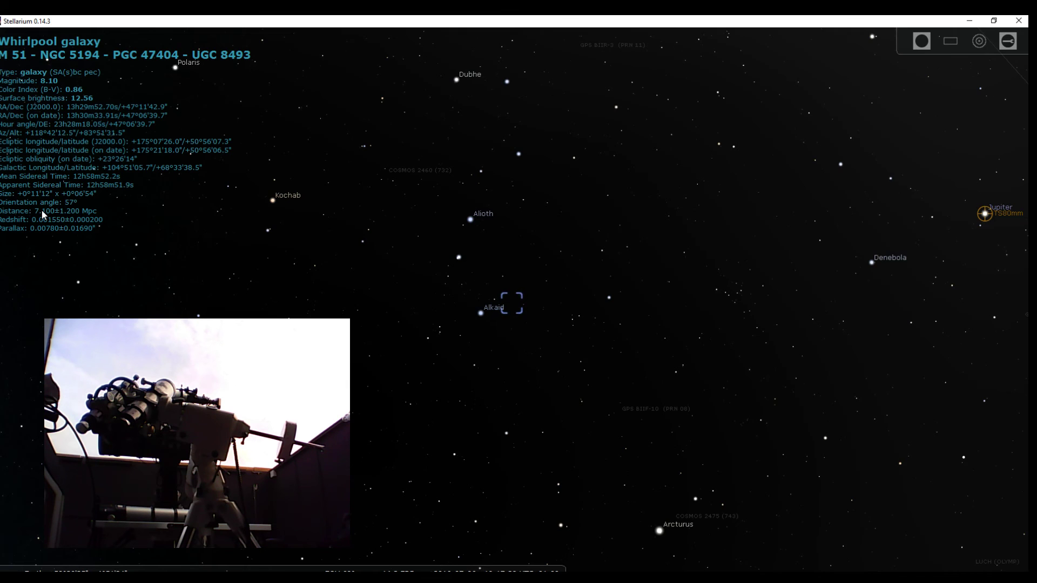
key(ctrl+1)
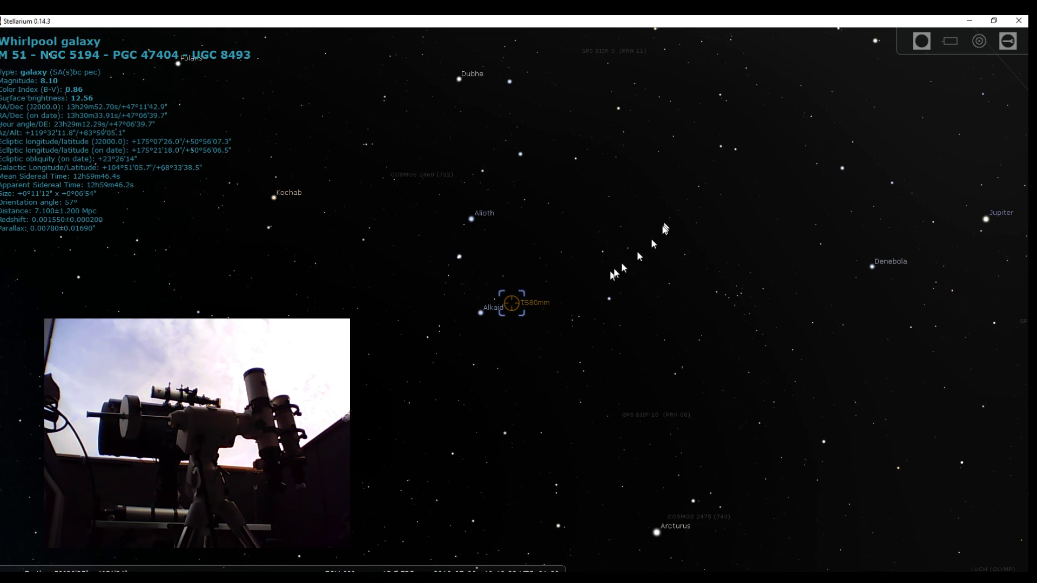
Examine the telescope reticle on the Whirlpool galaxy up close, and return to a wide view of the eastern sky
scroll(521, 354, up, 2)
scroll(522, 363, up, 5)
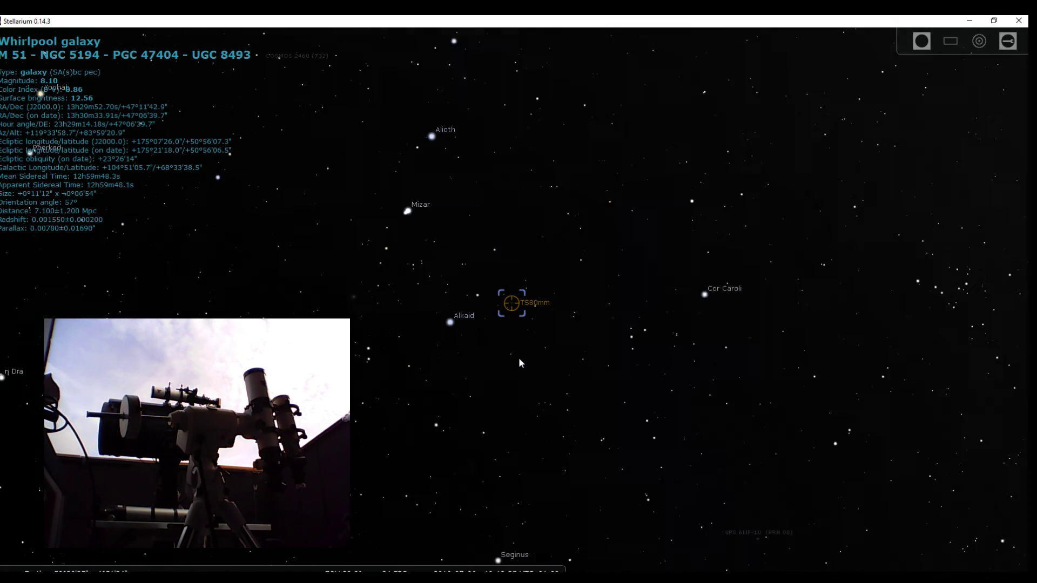
scroll(520, 363, up, 10)
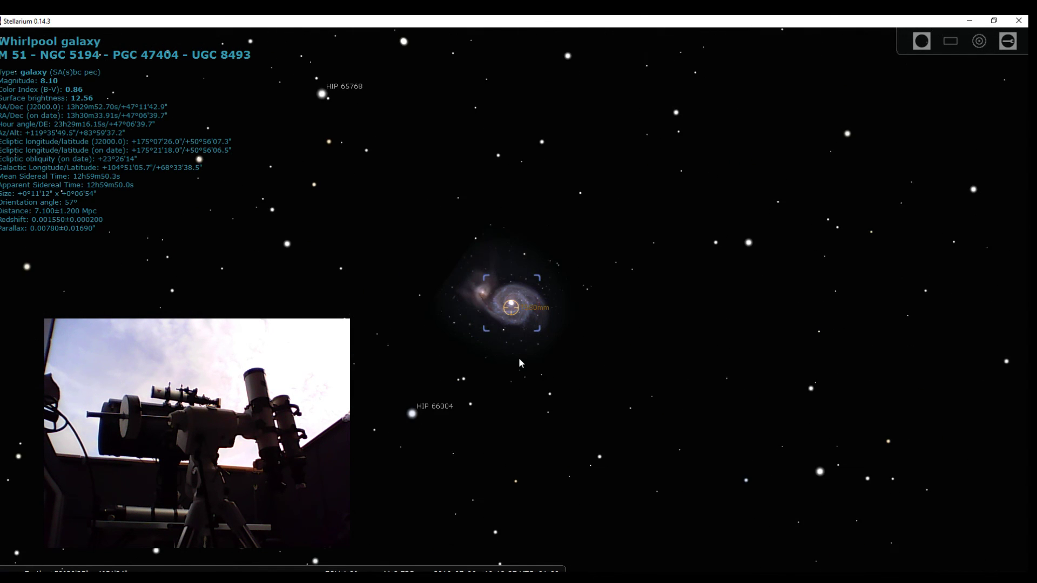
scroll(520, 363, up, 1)
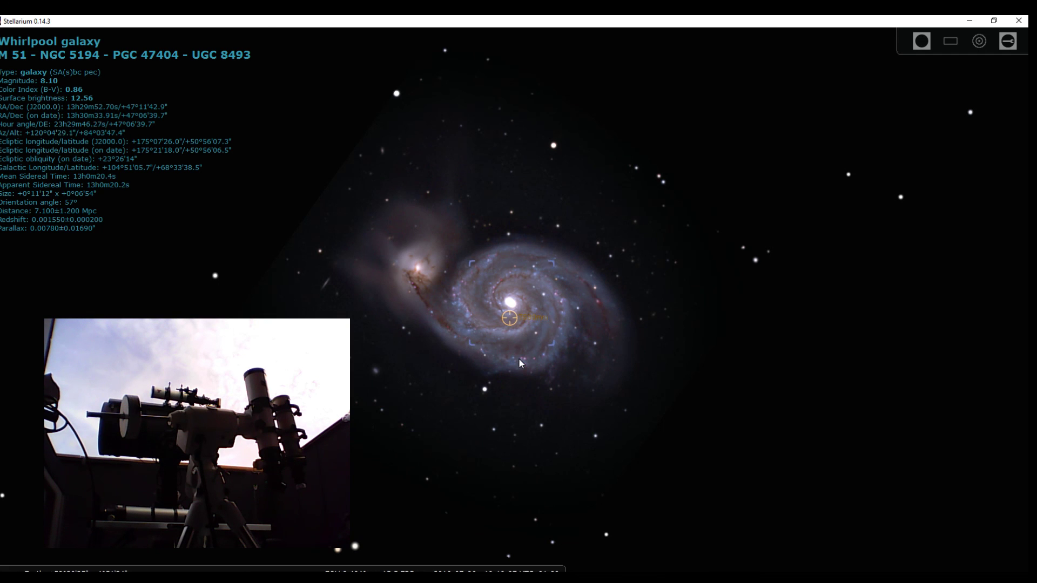
scroll(519, 359, down, 5)
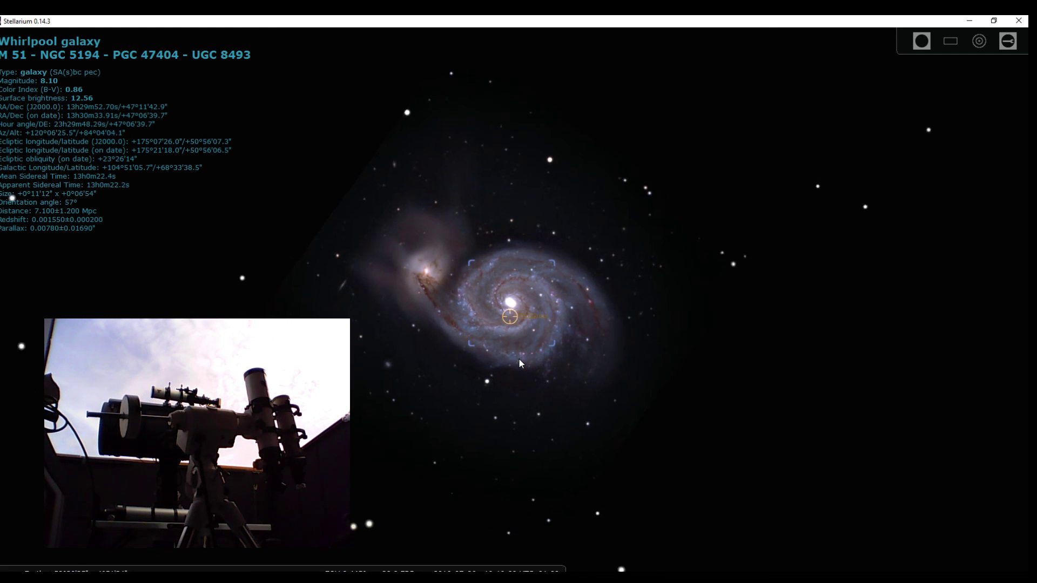
scroll(520, 363, down, 5)
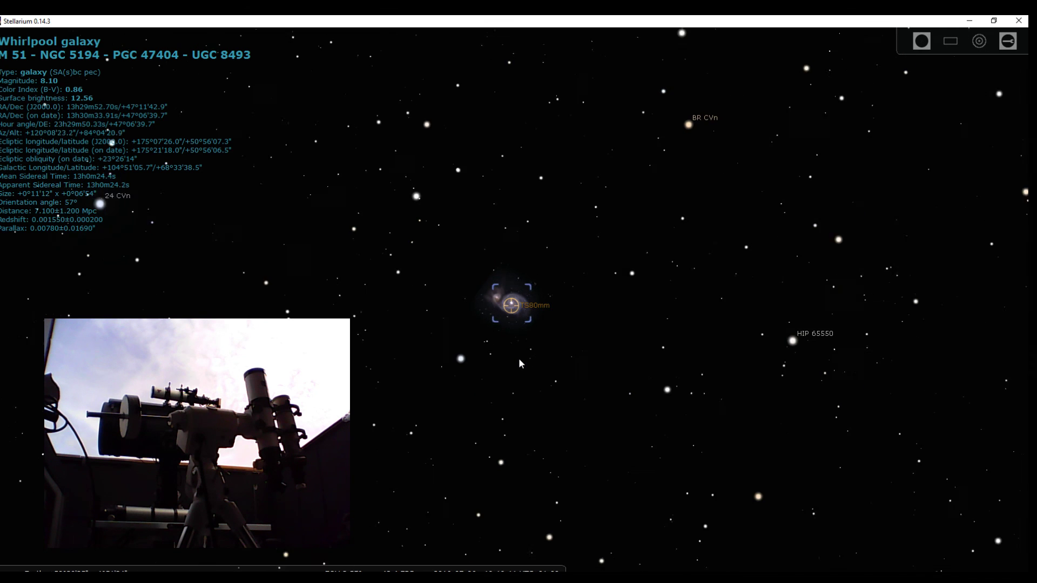
scroll(519, 359, down, 5)
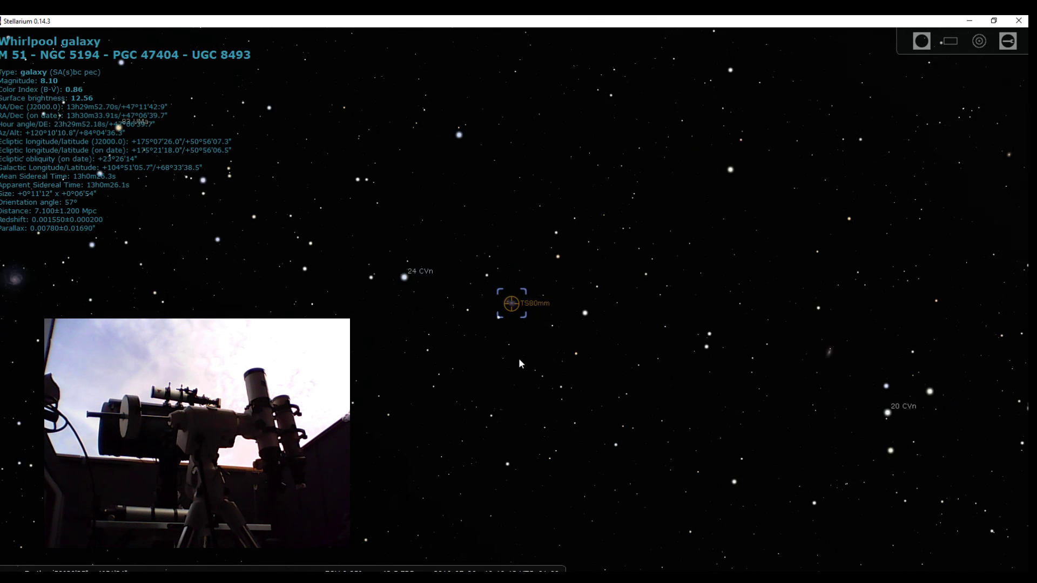
scroll(520, 364, down, 5)
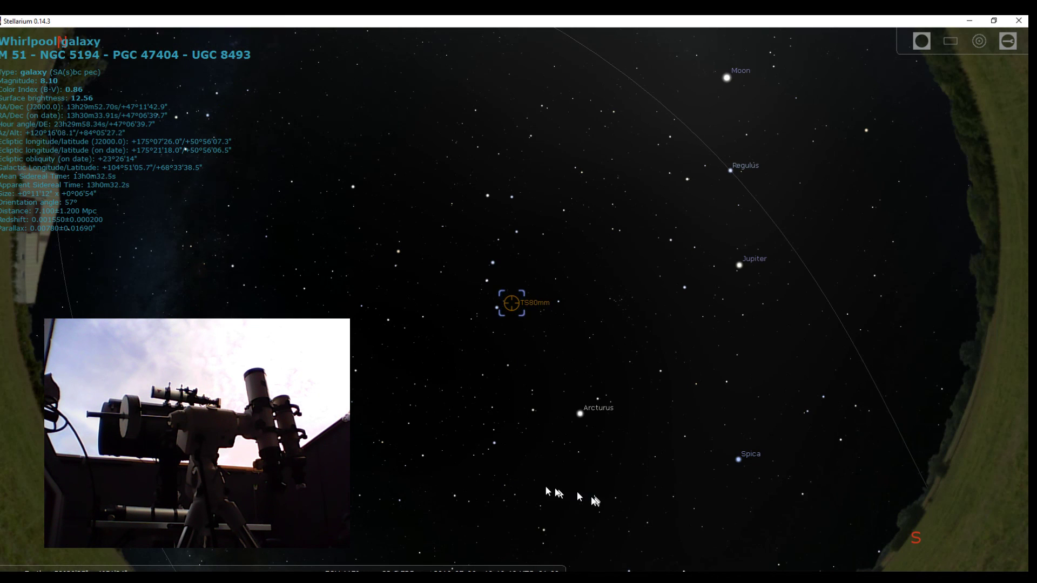
drag(528, 503, 556, 290)
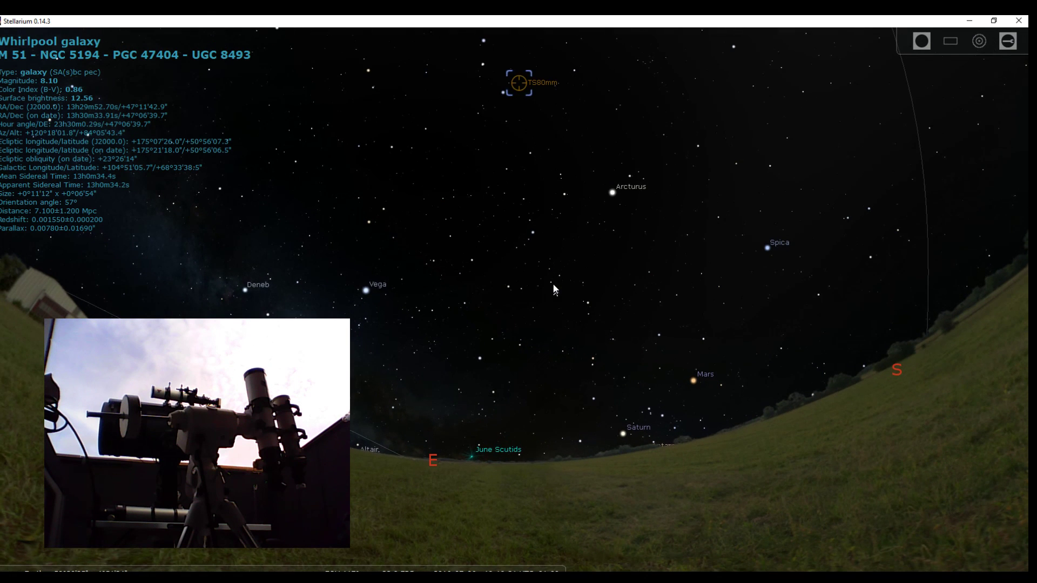